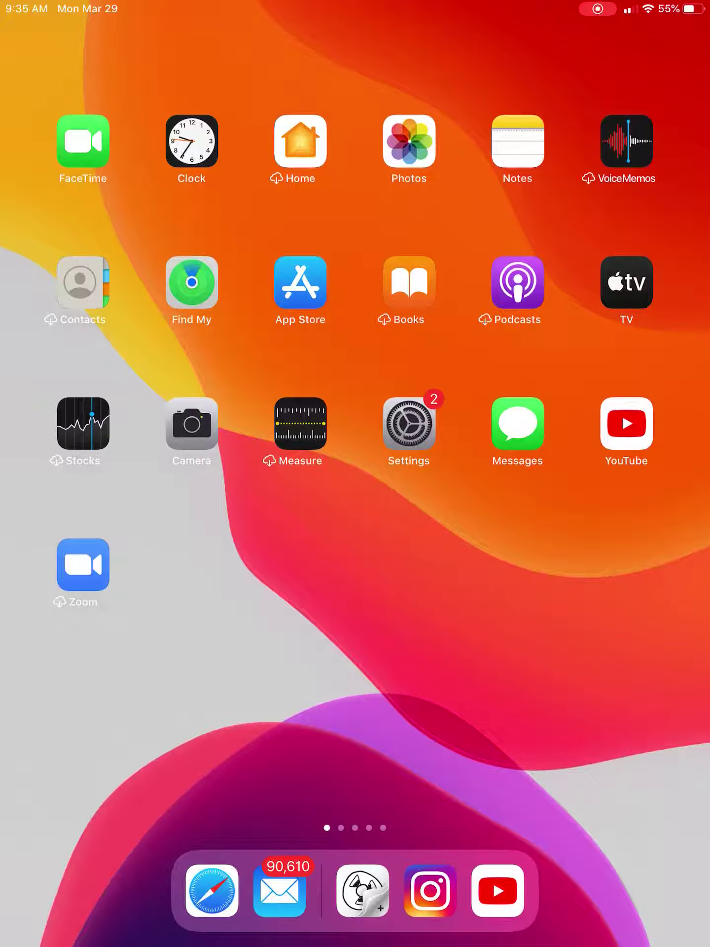
Open the Tunisia Road Trip animation and step from the title to frame 4's pillar scene.
left_click(363, 891)
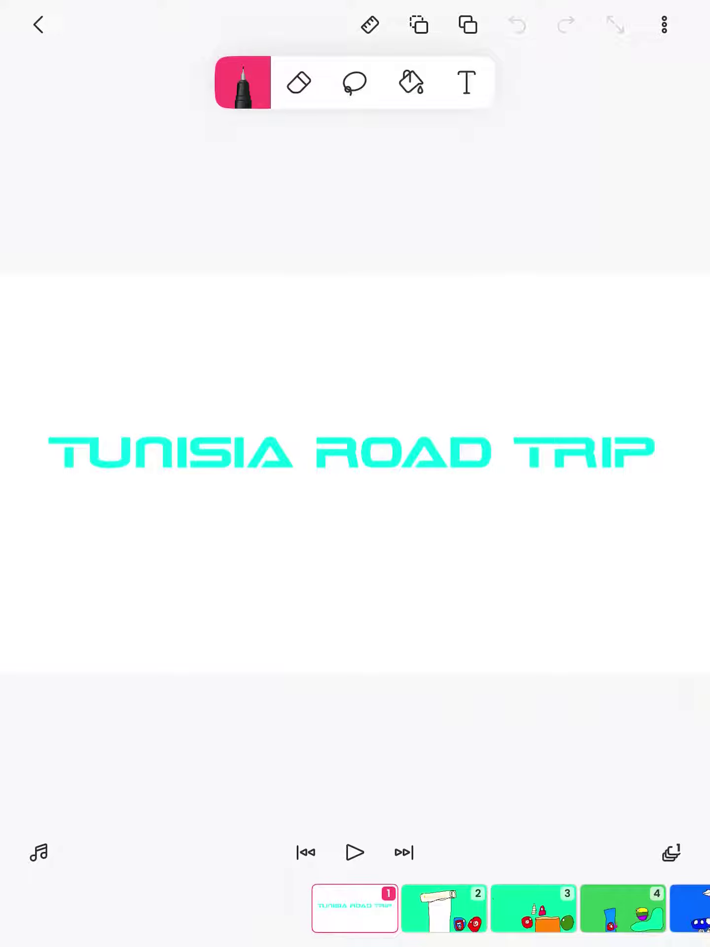
left_click_drag(444, 909, 355, 908)
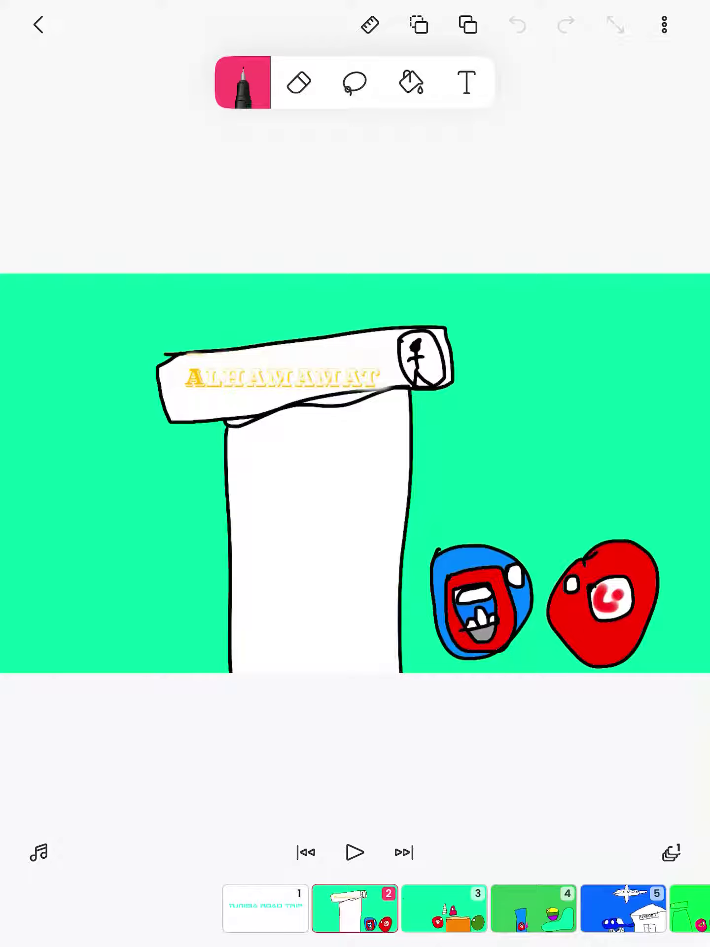
left_click_drag(444, 908, 356, 909)
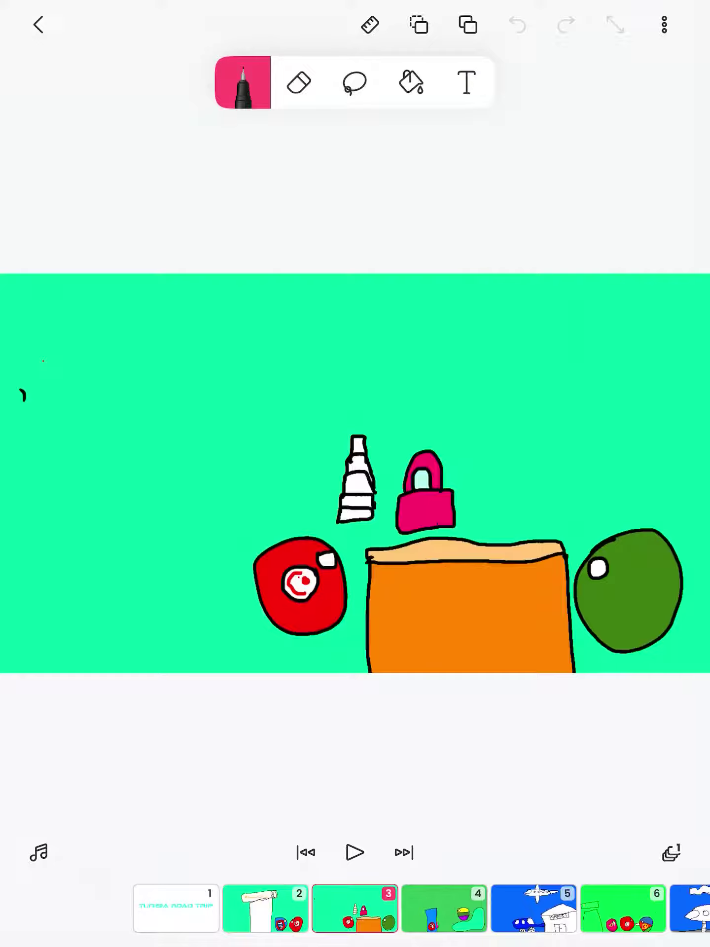
left_click(444, 908)
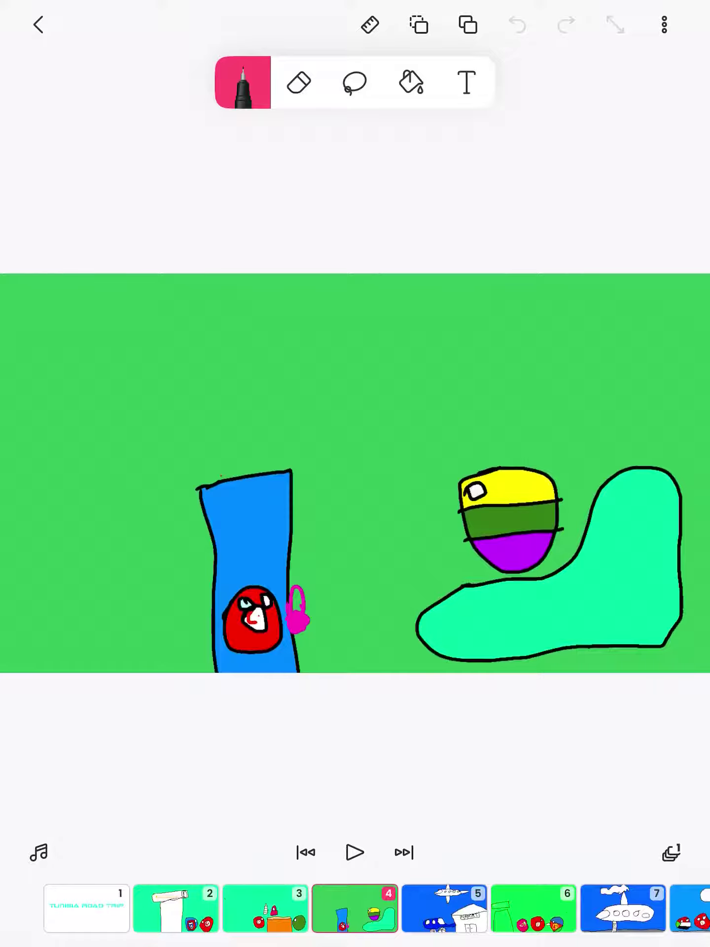
Step from frame 5's airport scene past the airplane to frame 10's three countryballs.
left_click(444, 907)
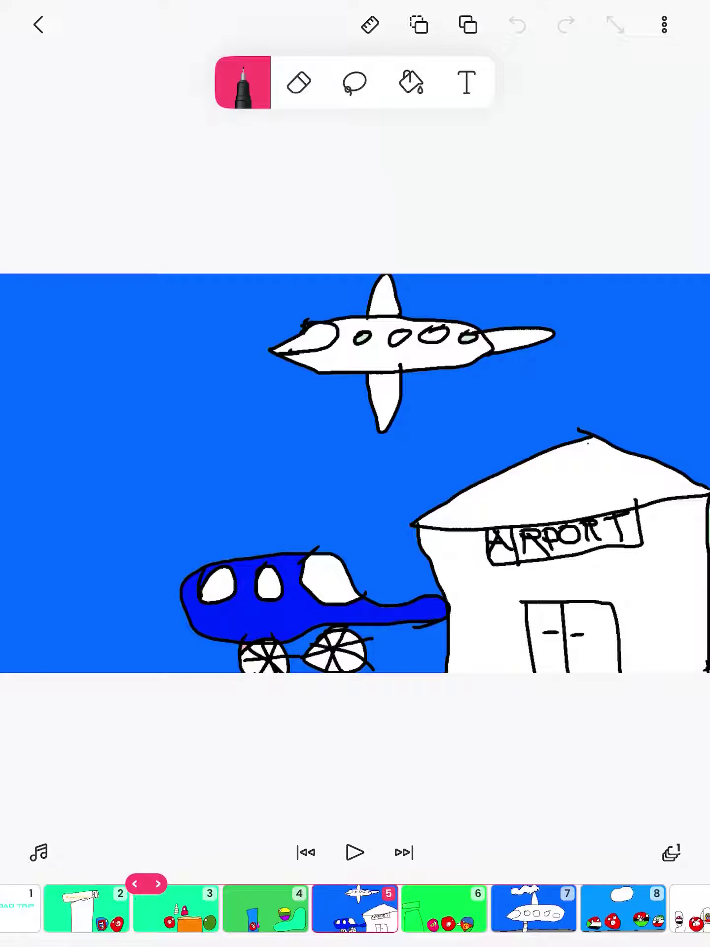
left_click(442, 908)
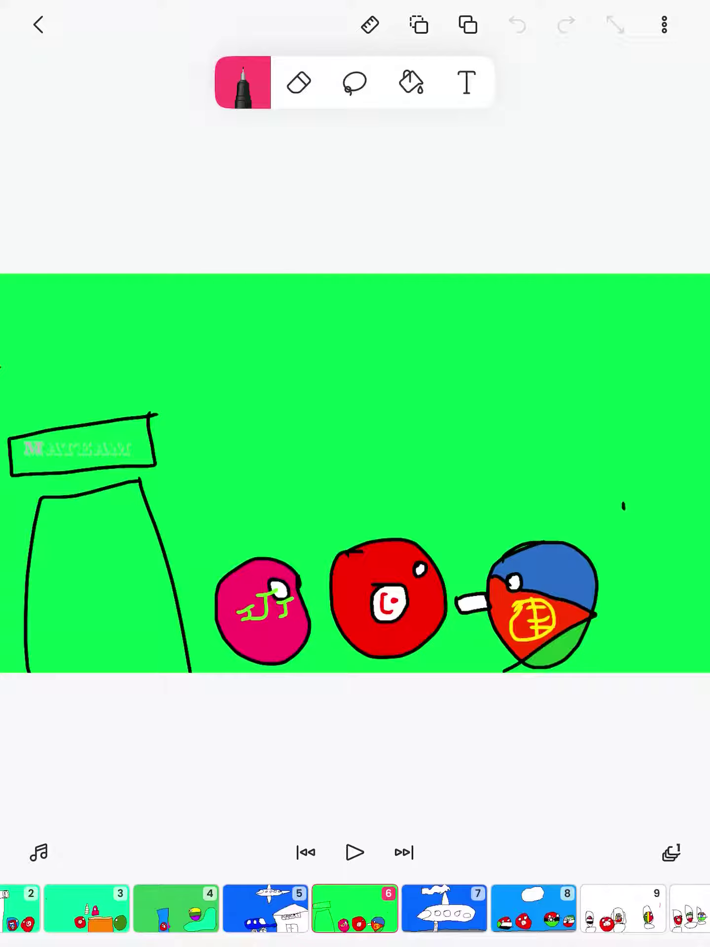
left_click(444, 907)
left_click(445, 908)
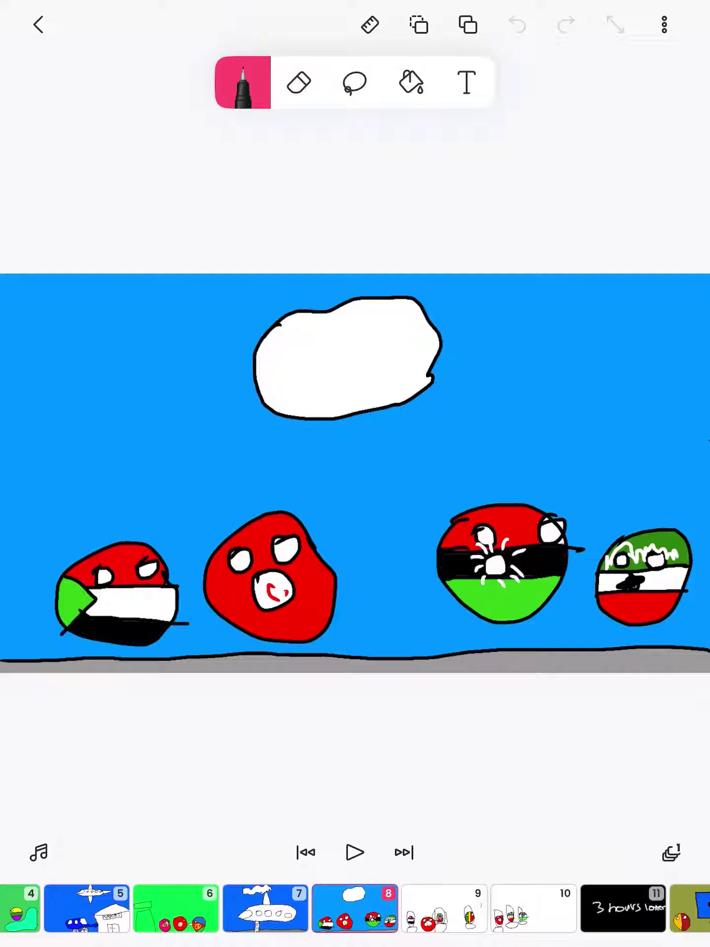
left_click(444, 908)
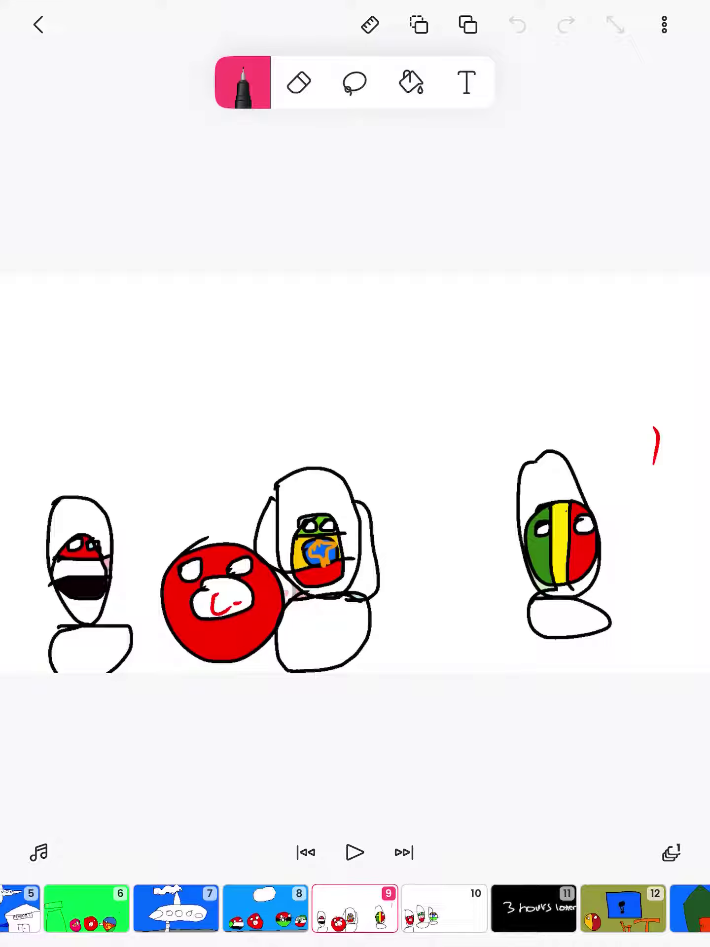
left_click(444, 908)
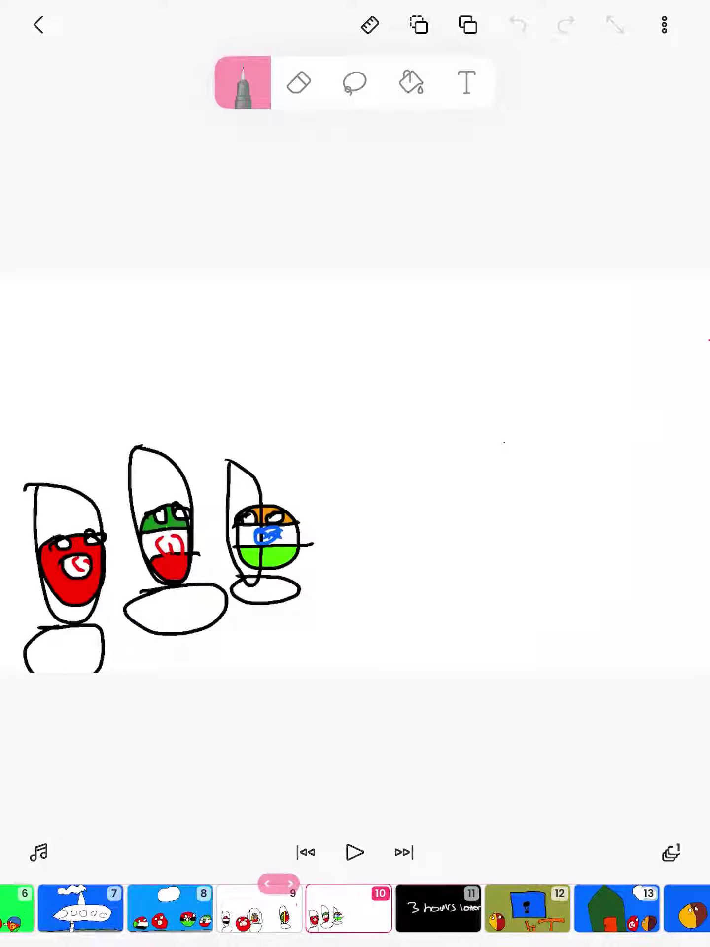
Show frame 11's '3 hours later' card, frame 12's classroom, then frame 13's green house.
left_click(443, 907)
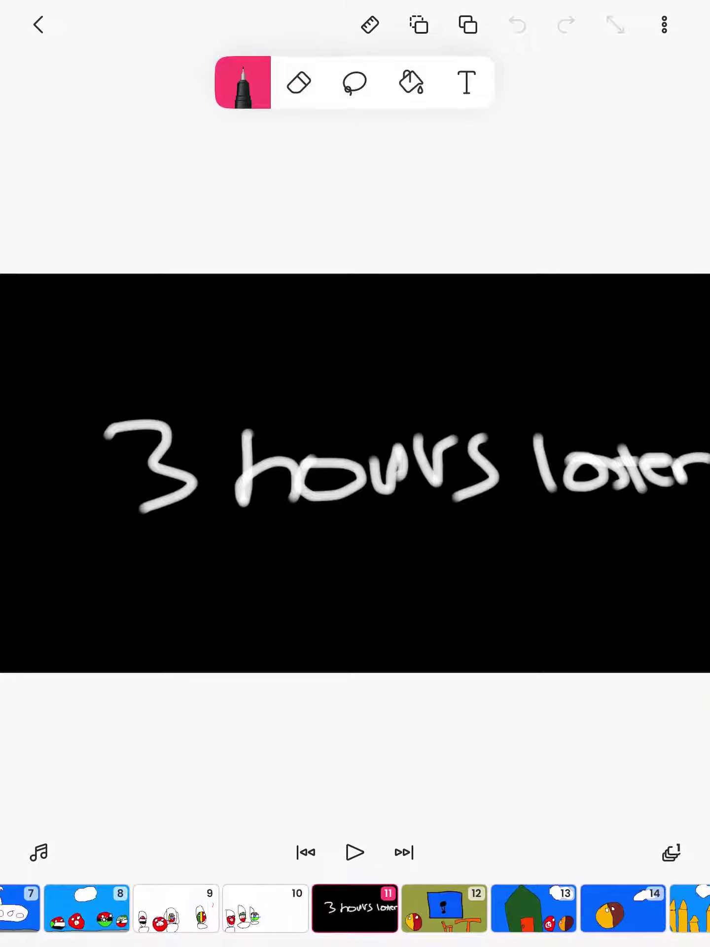
left_click(444, 907)
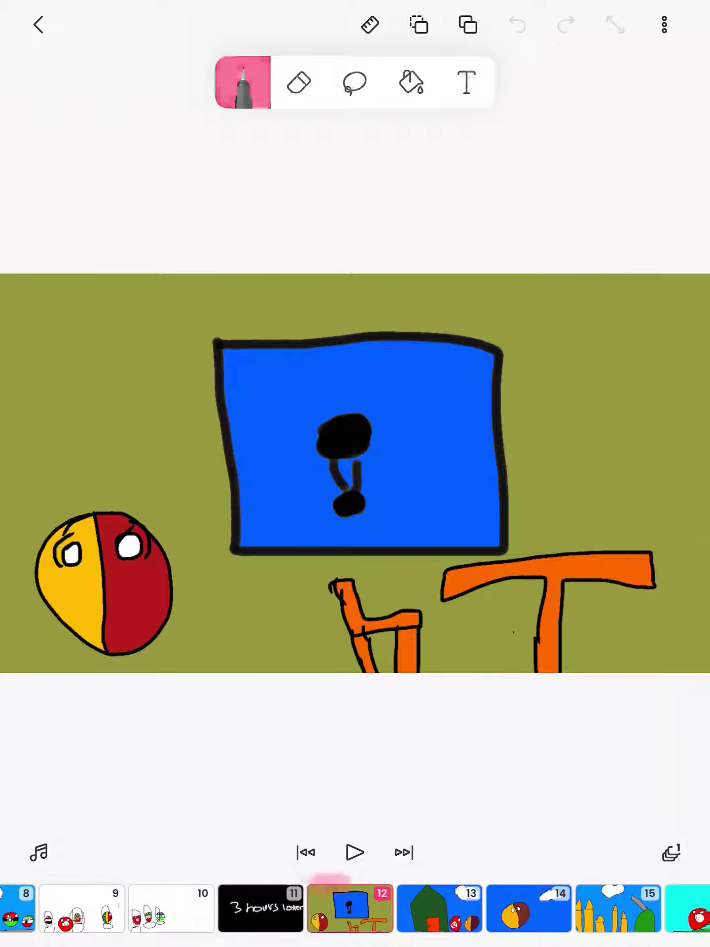
left_click(444, 908)
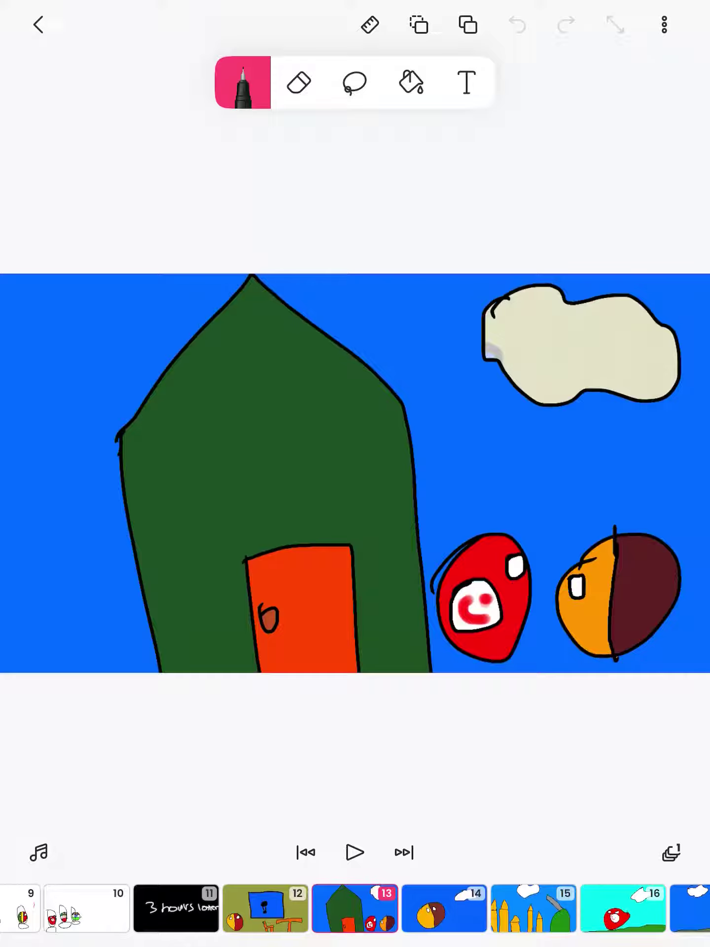
Step from frame 14 past frame 15's yellow towers to frame 19's yellow house.
left_click(445, 907)
left_click(467, 908)
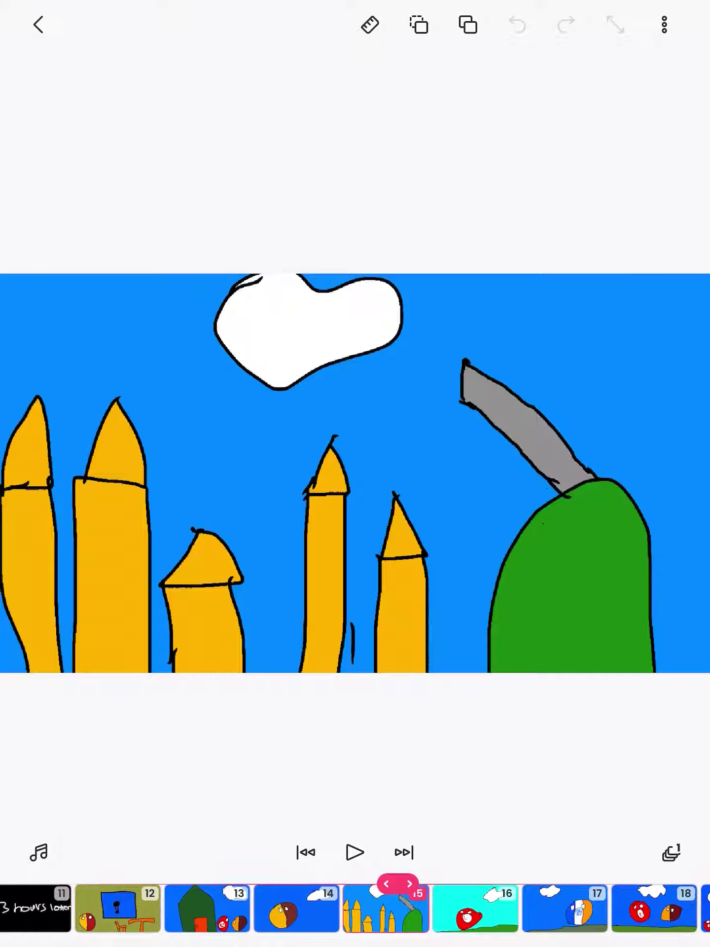
left_click(445, 908)
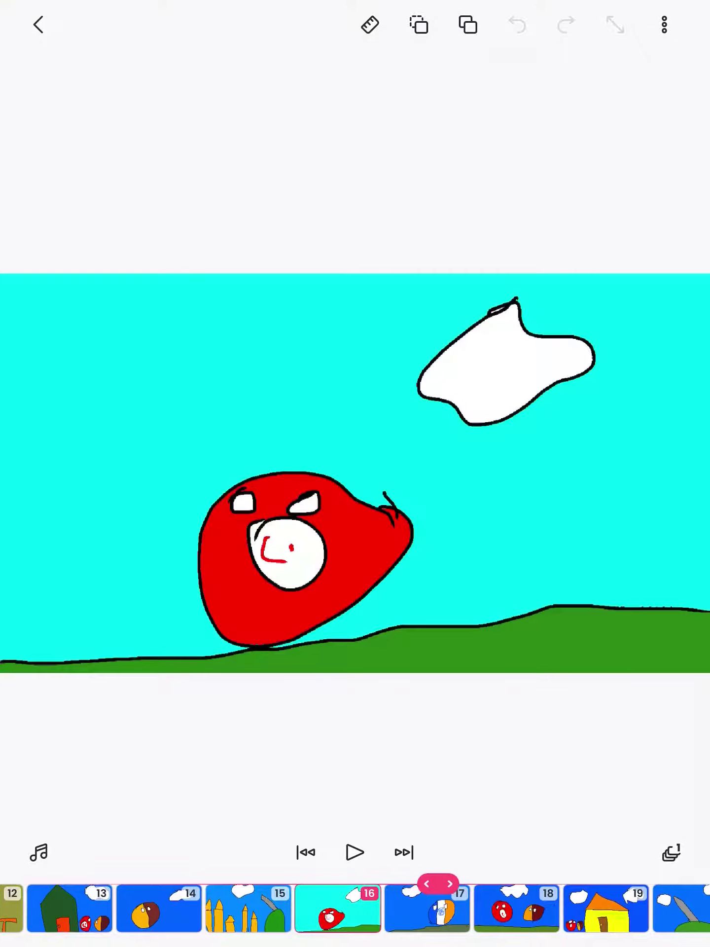
left_click(443, 908)
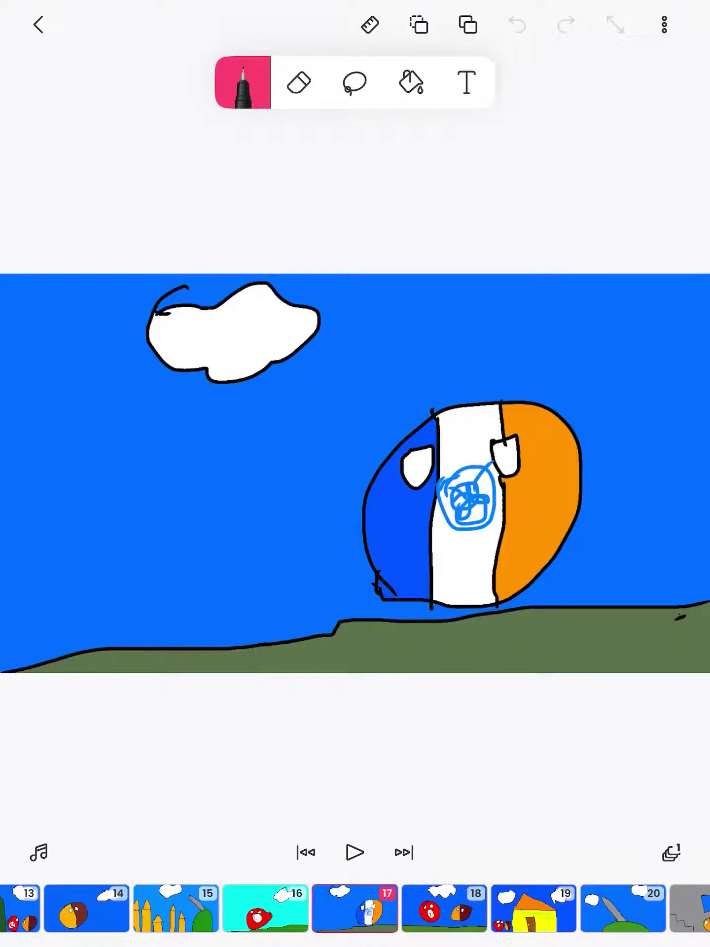
left_click(445, 908)
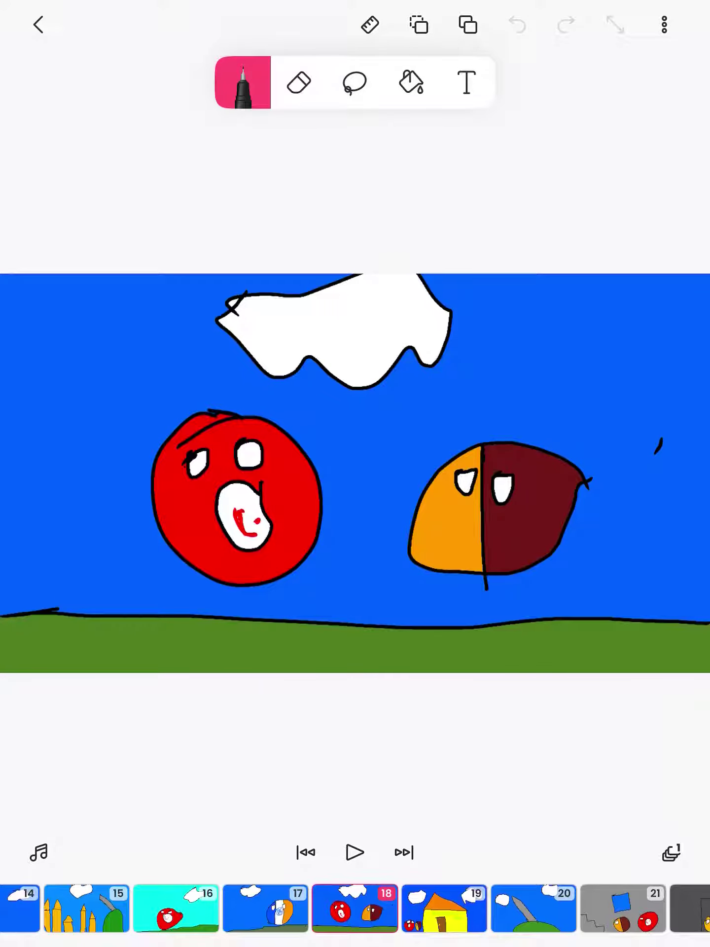
left_click(444, 908)
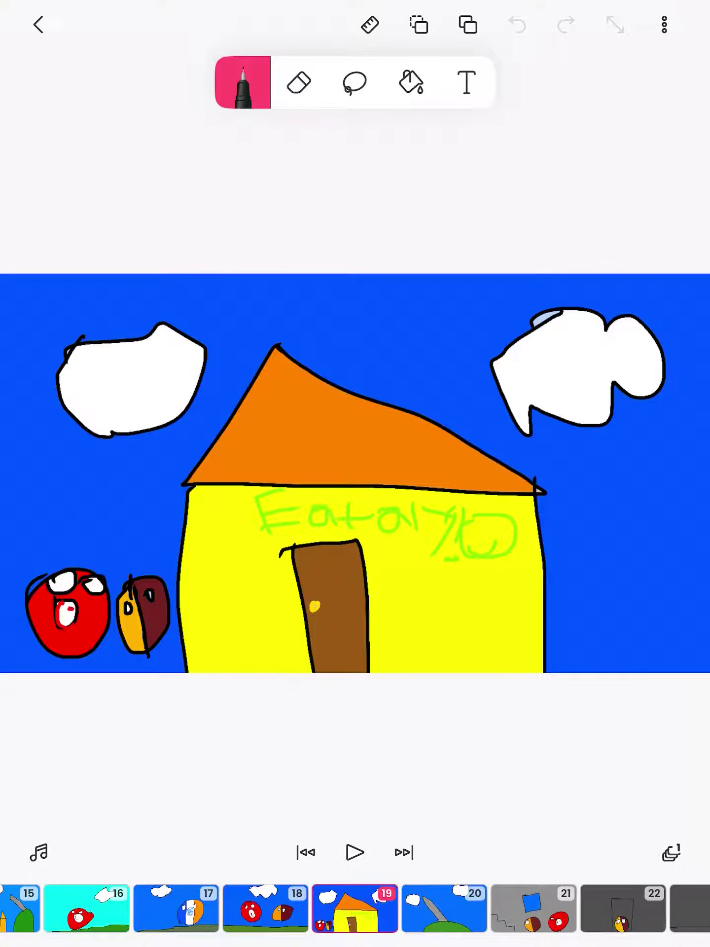
left_click_drag(356, 908, 263, 907)
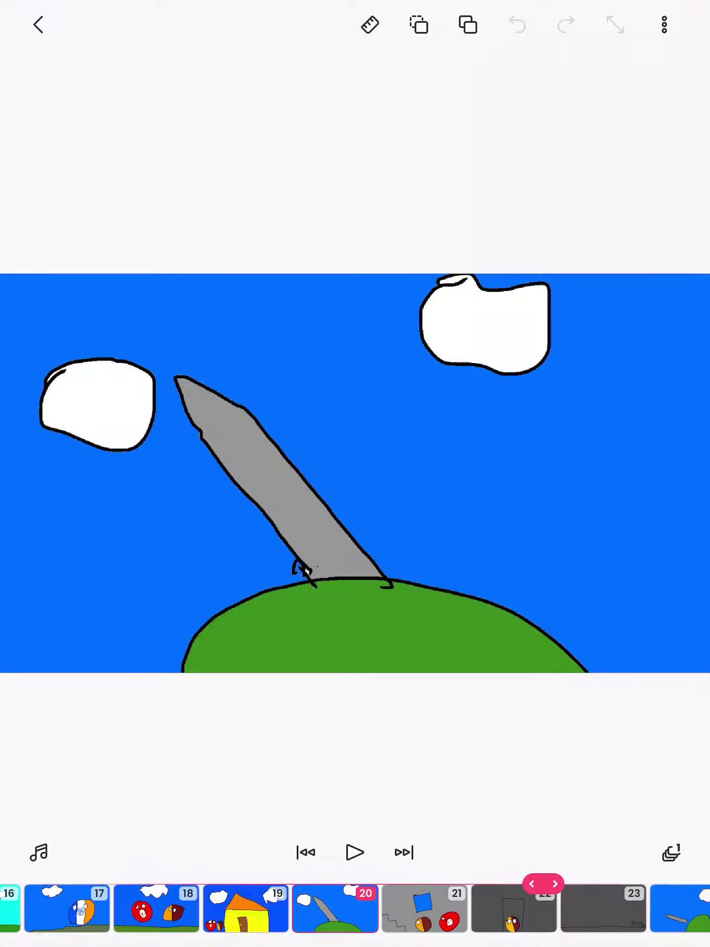
left_click_drag(356, 908, 267, 908)
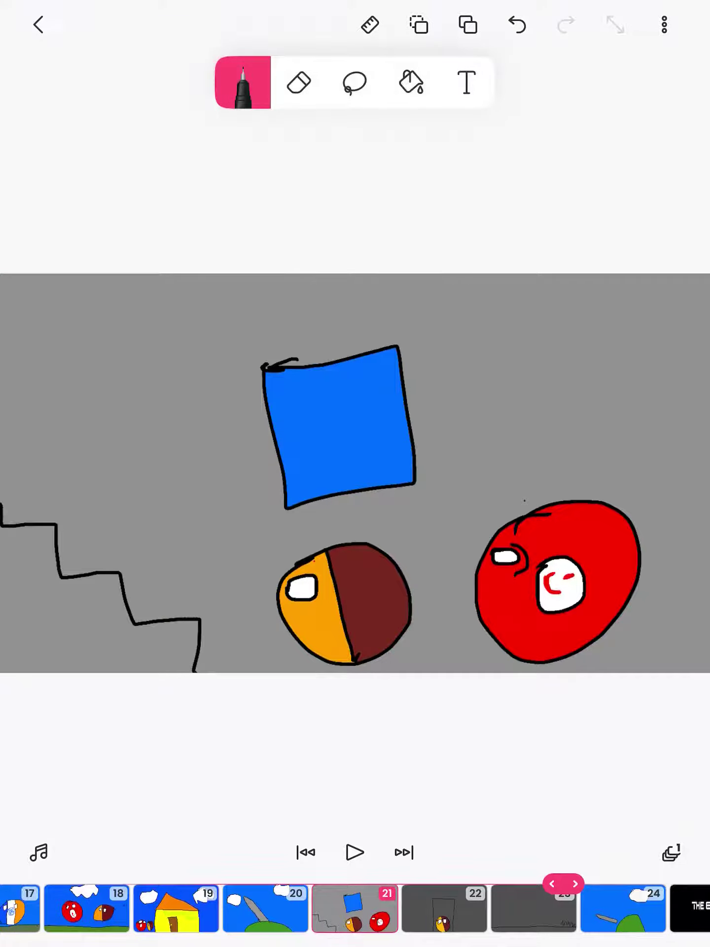
left_click_drag(399, 908, 311, 908)
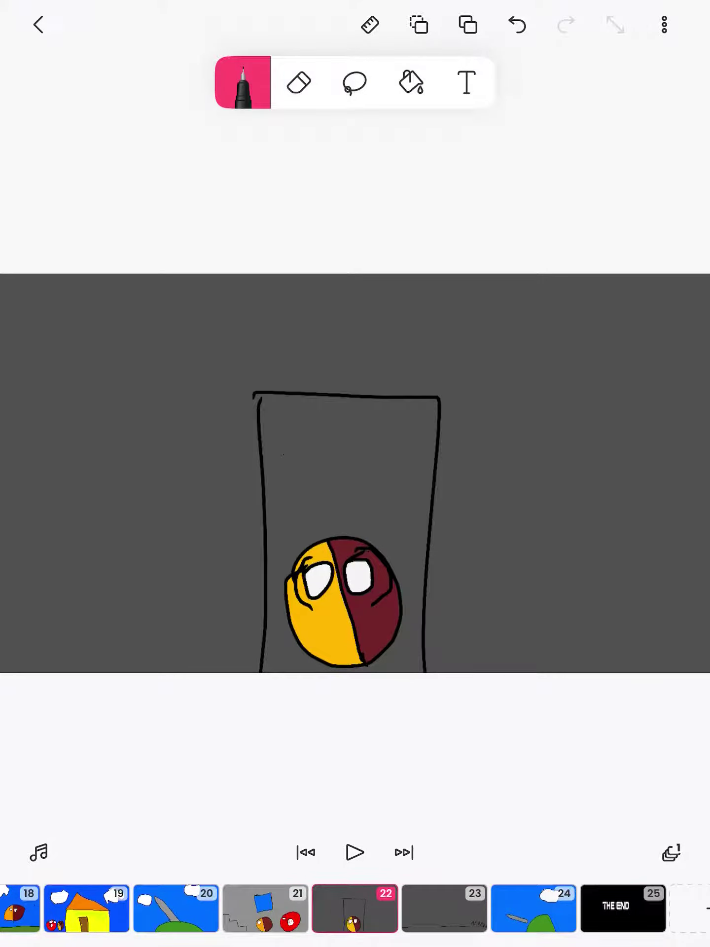
left_click_drag(399, 908, 326, 907)
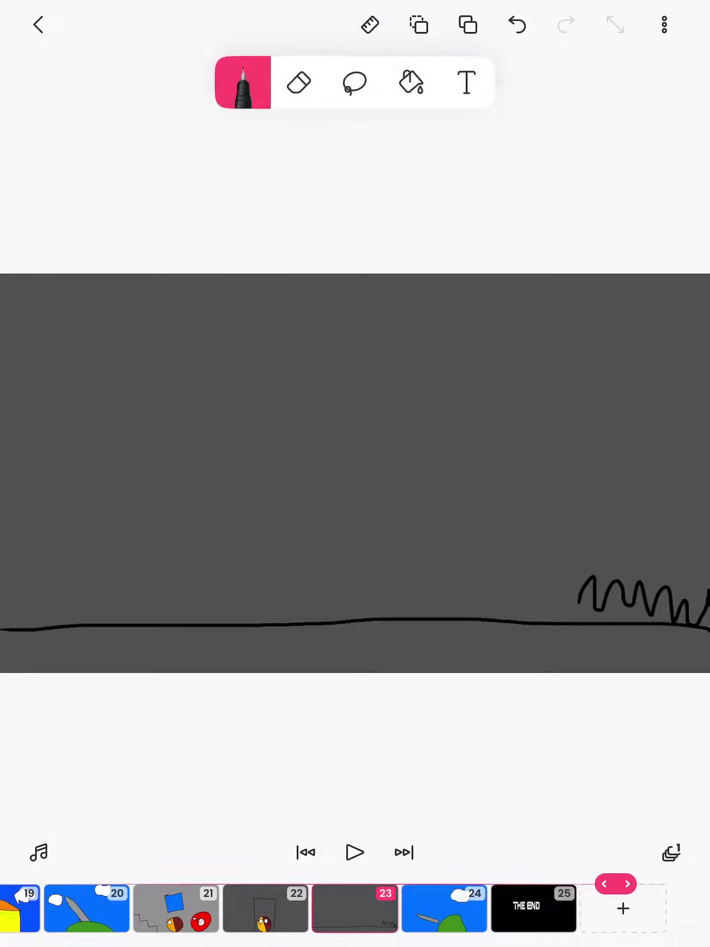